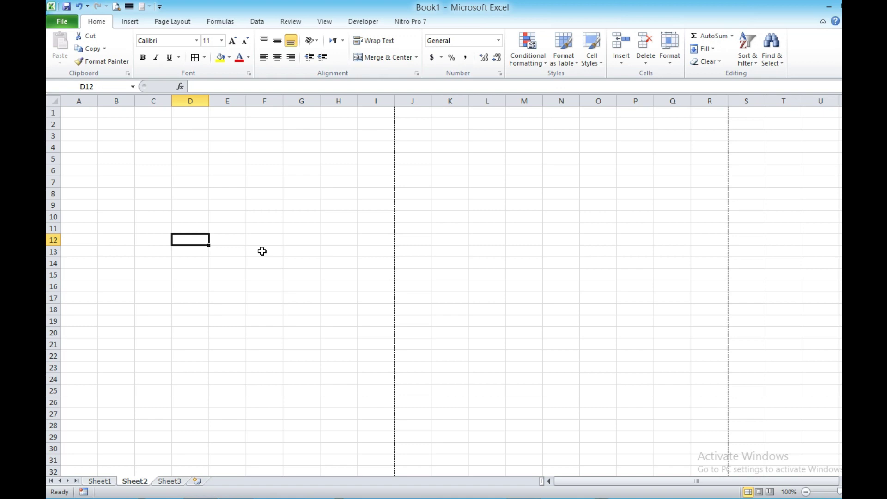
pyautogui.click(93, 162)
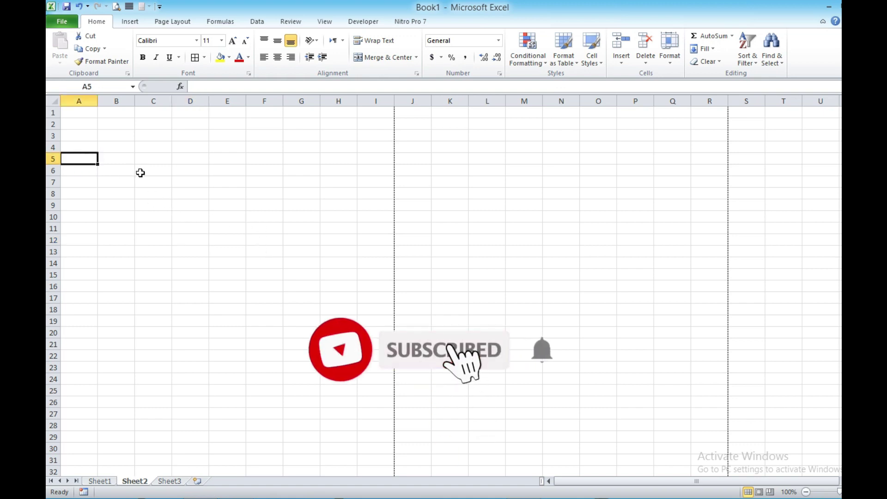
pyautogui.click(201, 162)
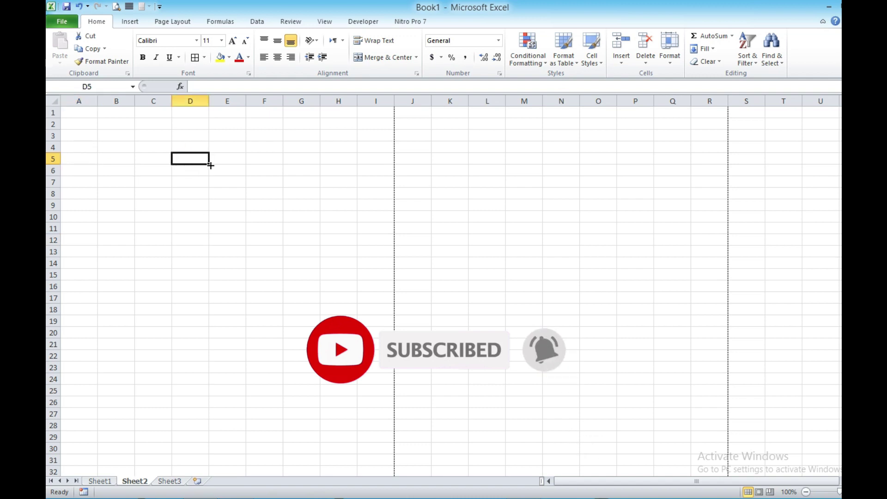
pyautogui.moveTo(117, 170); pyautogui.dragTo(290, 277)
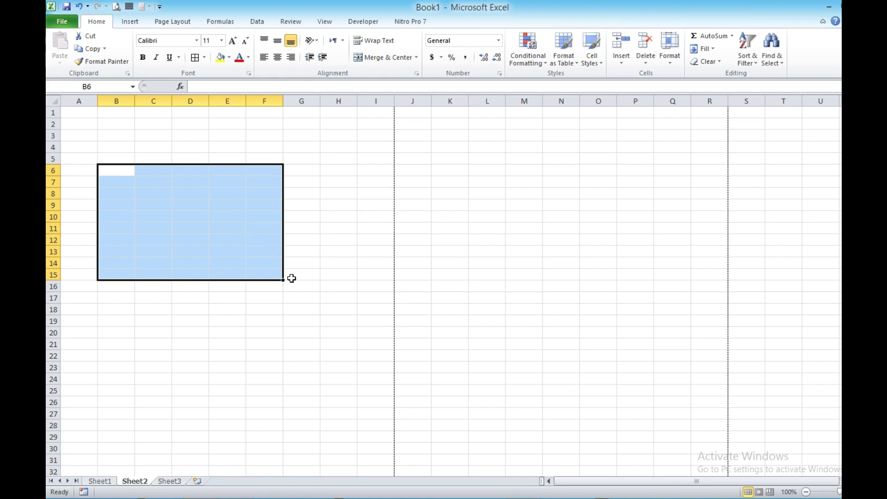
pyautogui.click(314, 341)
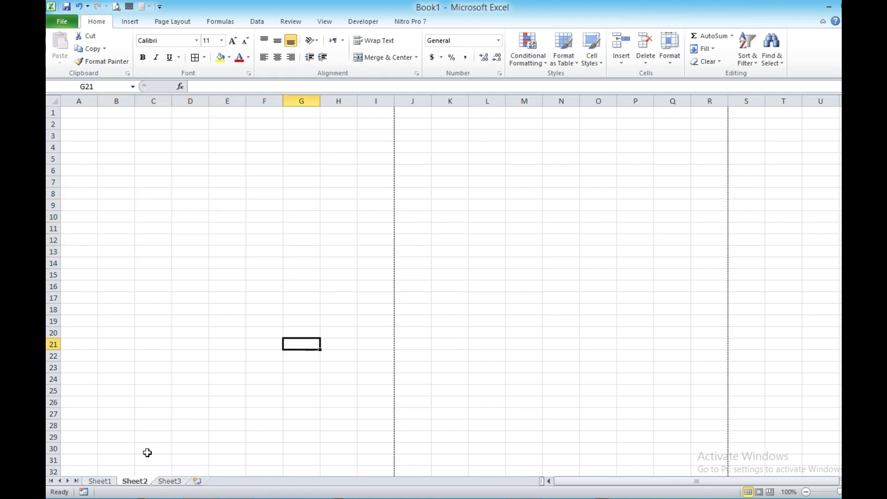
# Step: Switch to Sheet1 and examine the daily sales table in A1:E7
pyautogui.click(100, 482)
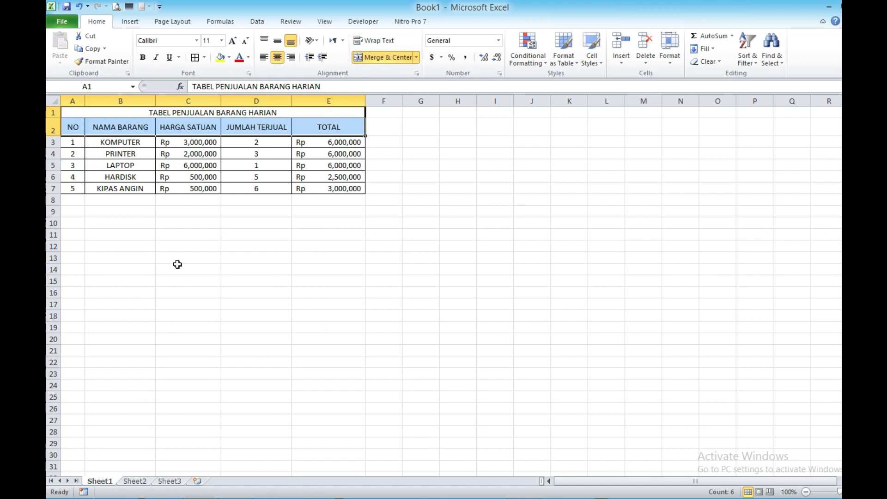
pyautogui.click(166, 213)
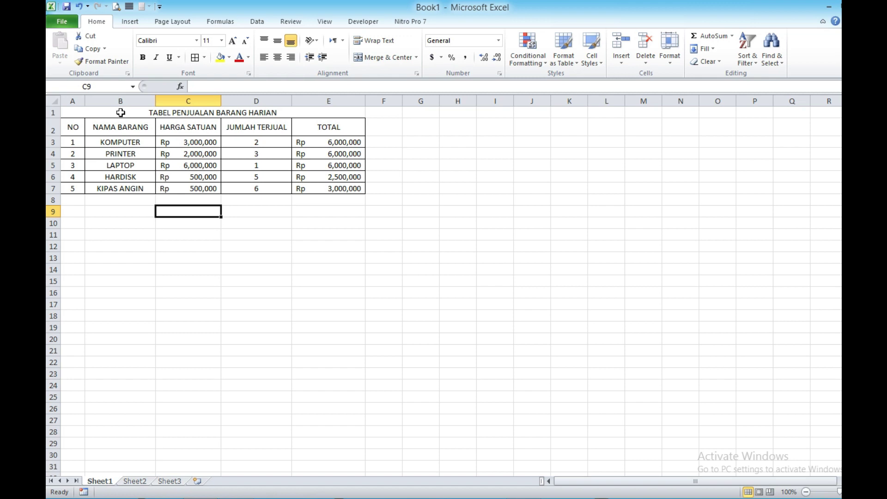
pyautogui.click(73, 113)
pyautogui.moveTo(75, 113); pyautogui.dragTo(325, 190)
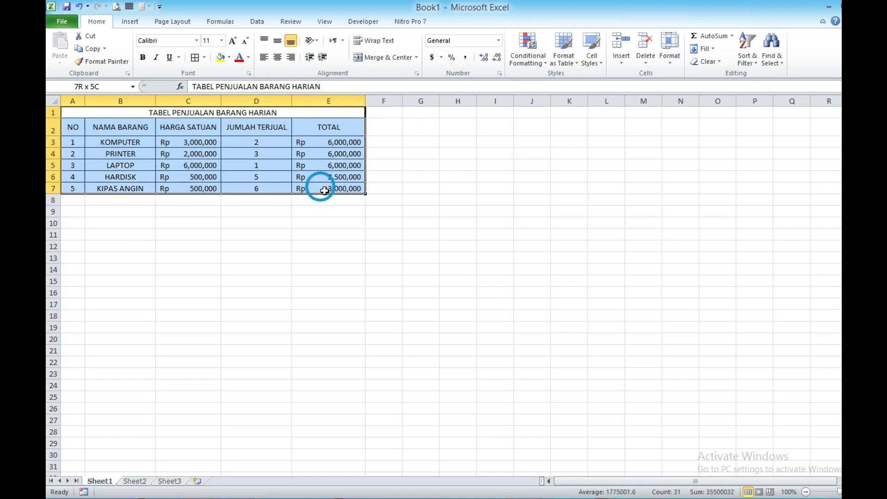
pyautogui.click(334, 263)
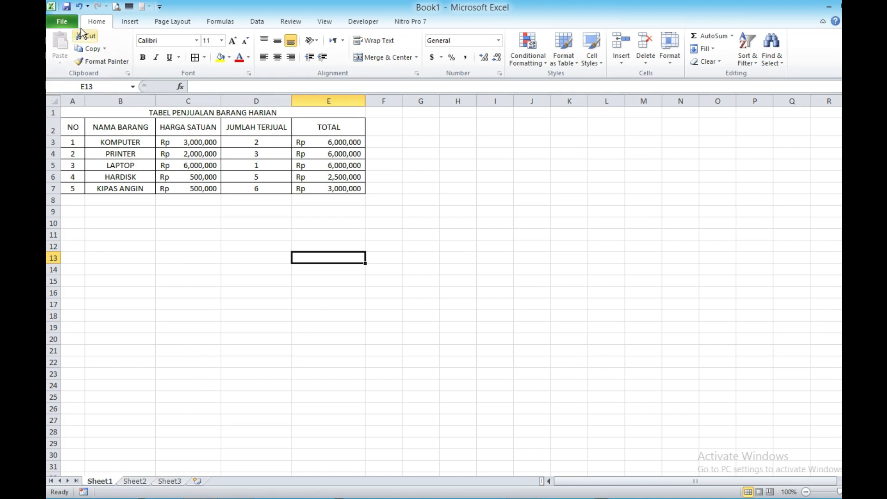
# Step: Preview the printed sales table enlarged and without margin guides, and return to the worksheet
pyautogui.click(61, 22)
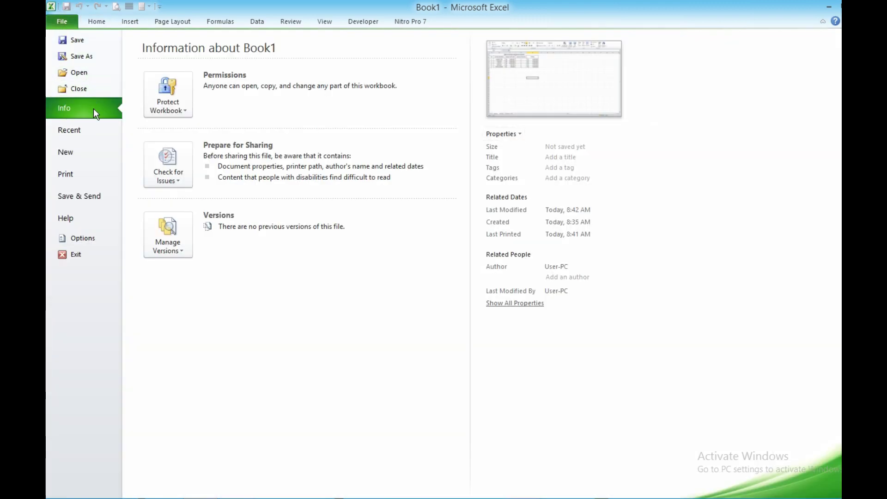
pyautogui.click(81, 177)
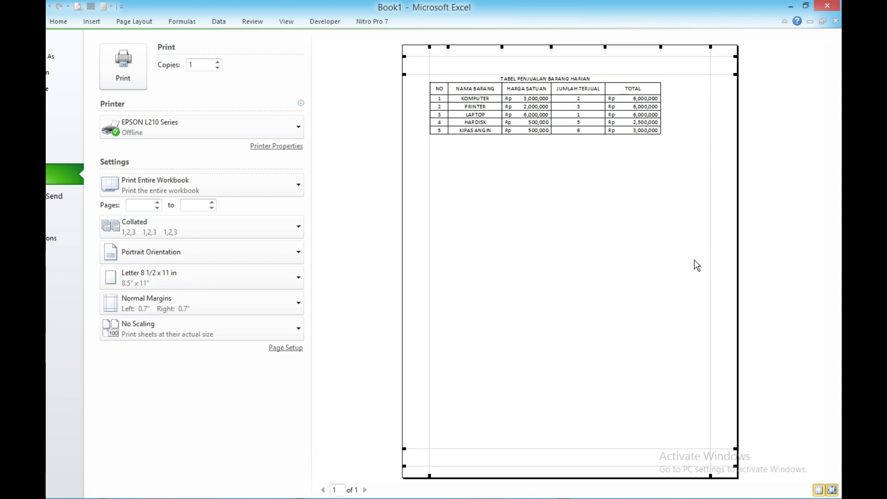
pyautogui.click(833, 490)
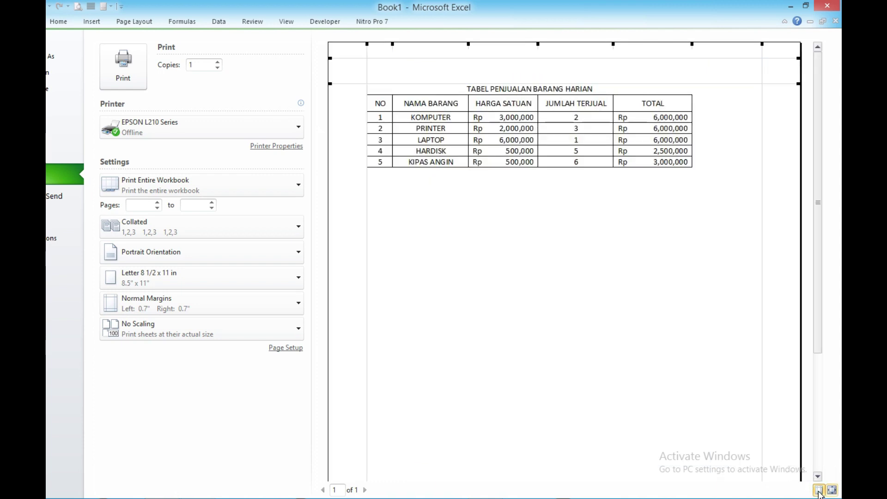
pyautogui.click(820, 491)
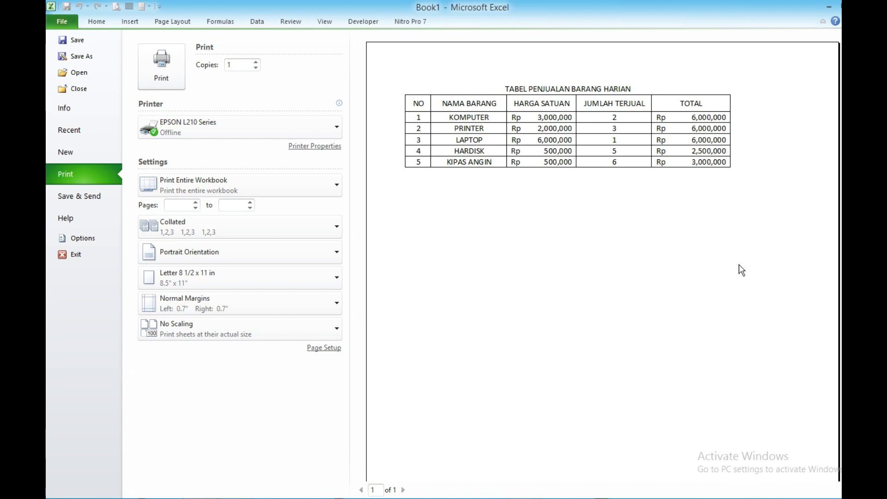
pyautogui.click(94, 20)
pyautogui.click(150, 257)
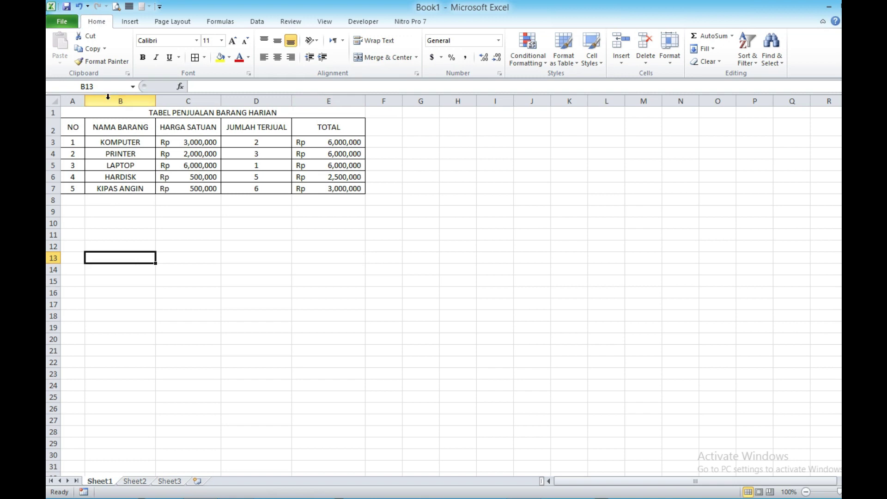
# Step: Widen the left page margin to 1.24" in the print preview using the margin guides, and show the whole page without guides
pyautogui.click(116, 7)
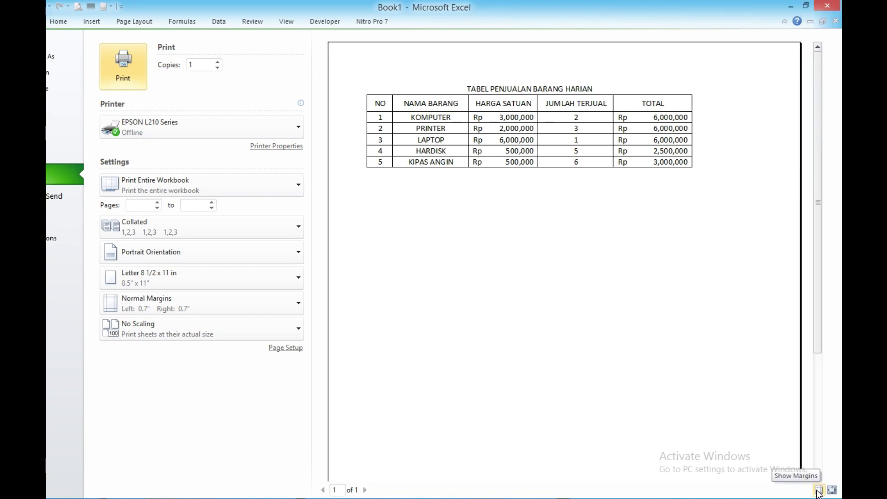
pyautogui.click(818, 490)
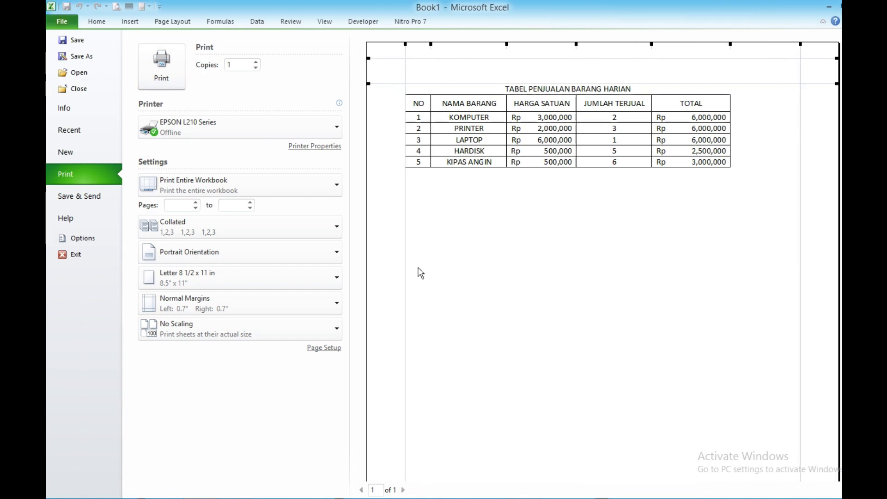
pyautogui.moveTo(406, 246); pyautogui.dragTo(436, 249)
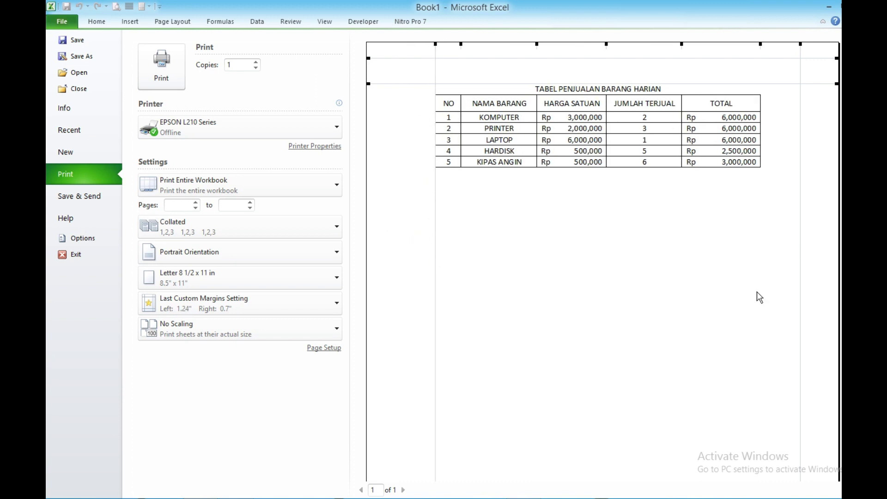
pyautogui.click(855, 490)
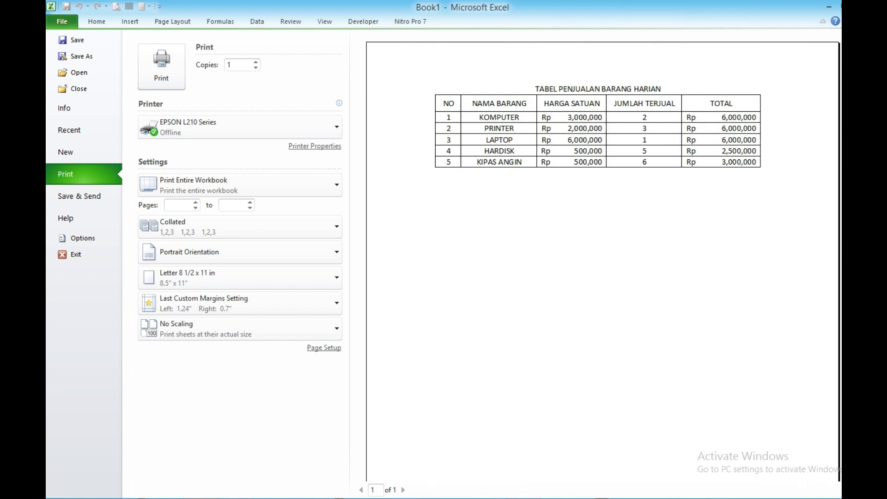
pyautogui.click(869, 490)
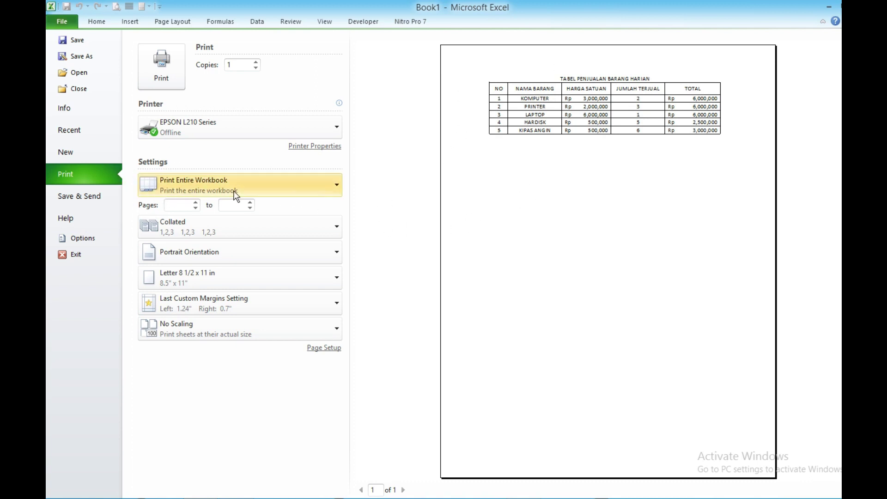
# Step: Set the print scope to Print Active Sheets and return to the worksheet
pyautogui.click(337, 185)
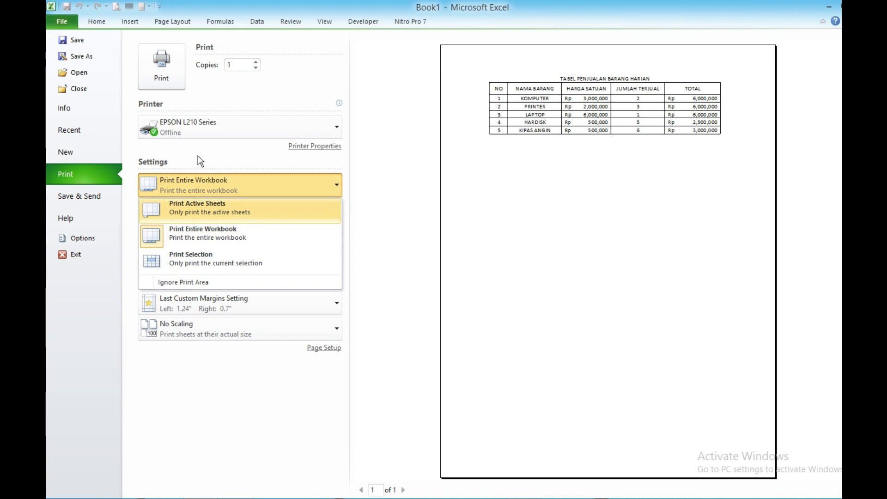
pyautogui.click(165, 182)
pyautogui.click(326, 185)
pyautogui.click(231, 212)
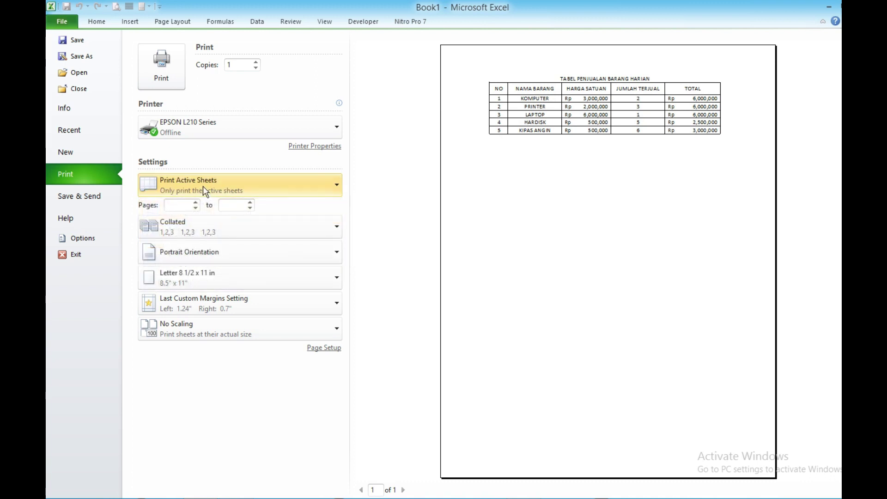
pyautogui.click(245, 188)
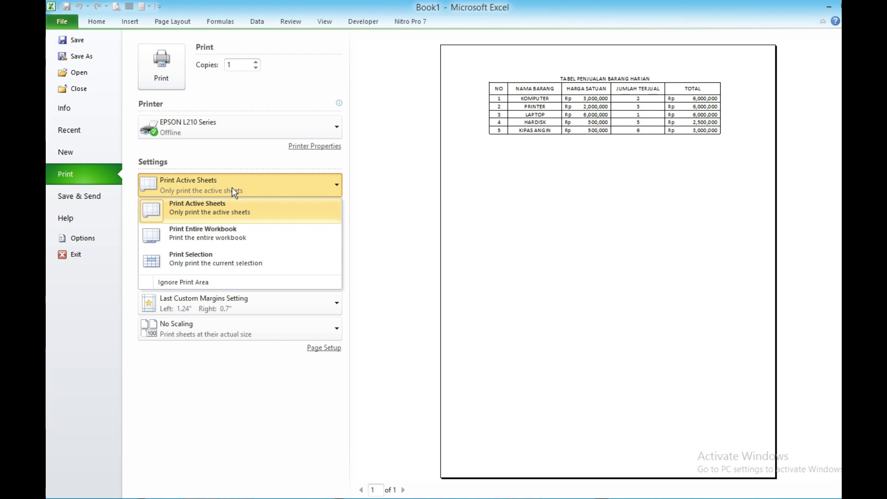
pyautogui.click(93, 19)
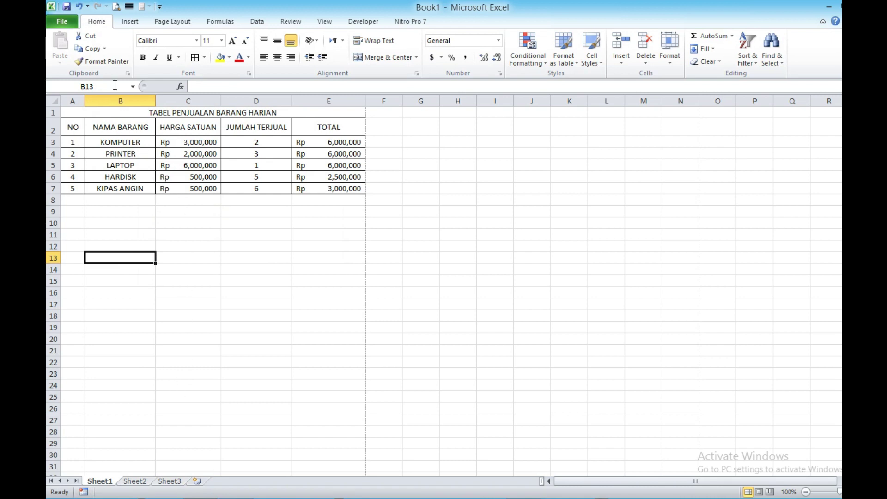
# Step: Set the print scope to Print Entire Workbook in the print settings and go back to the worksheet
pyautogui.click(71, 21)
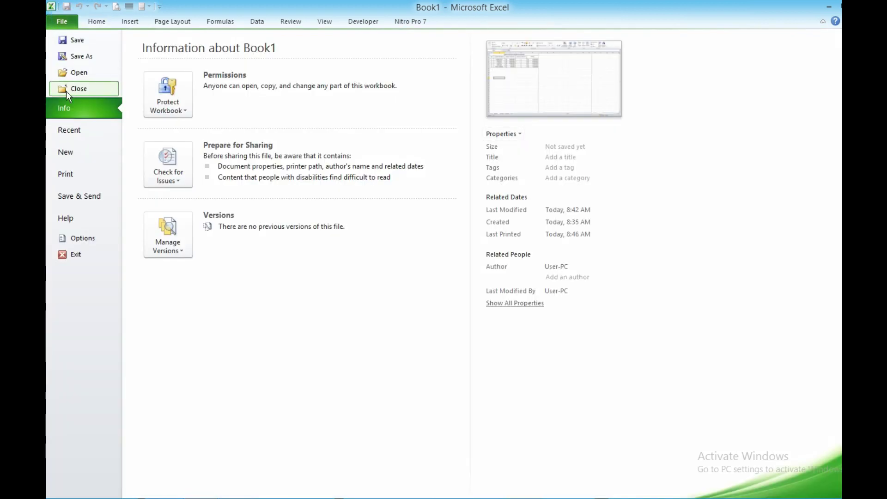
pyautogui.click(71, 173)
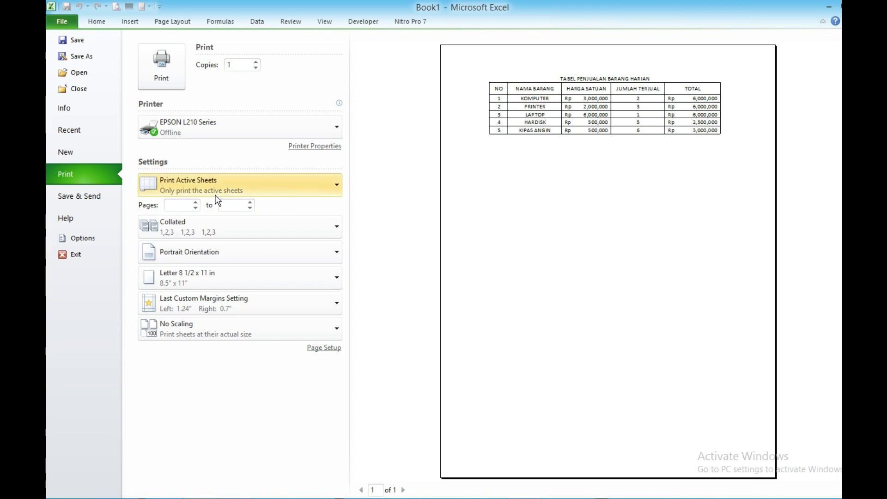
pyautogui.click(334, 186)
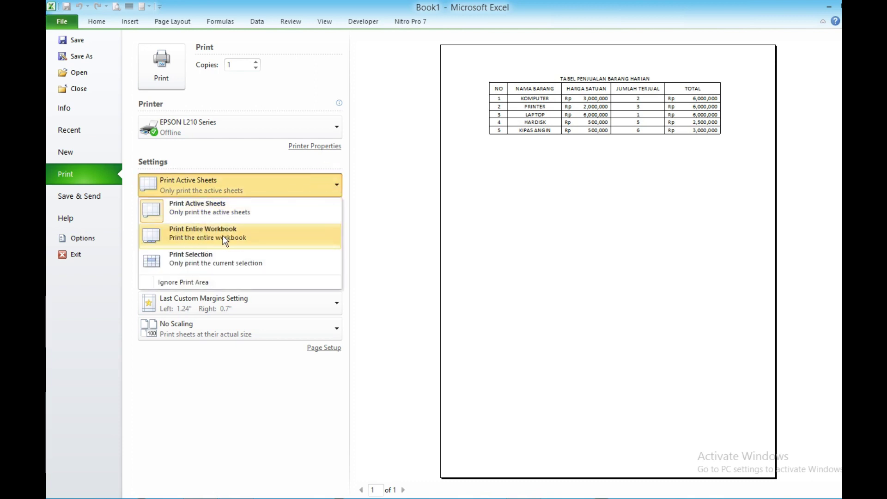
pyautogui.click(197, 233)
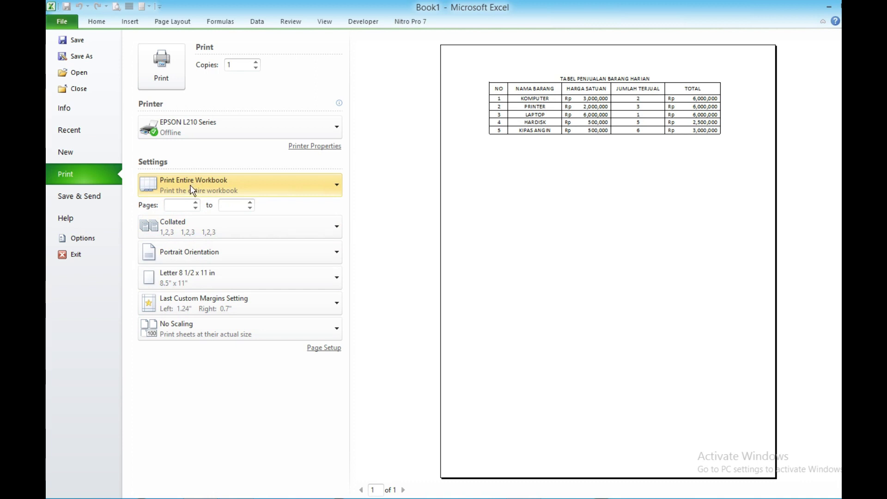
pyautogui.click(96, 22)
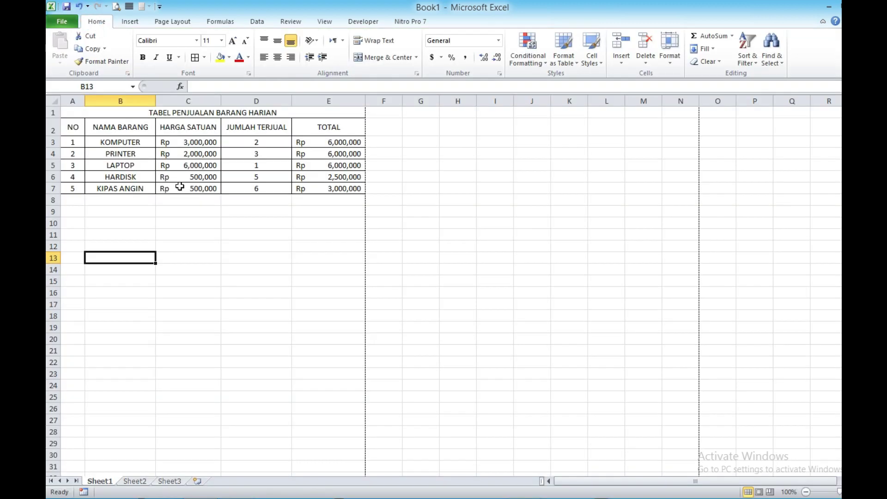
# Step: Look through Sheet2 and Sheet3 for content to print and return to Sheet1
pyautogui.click(133, 482)
pyautogui.click(159, 482)
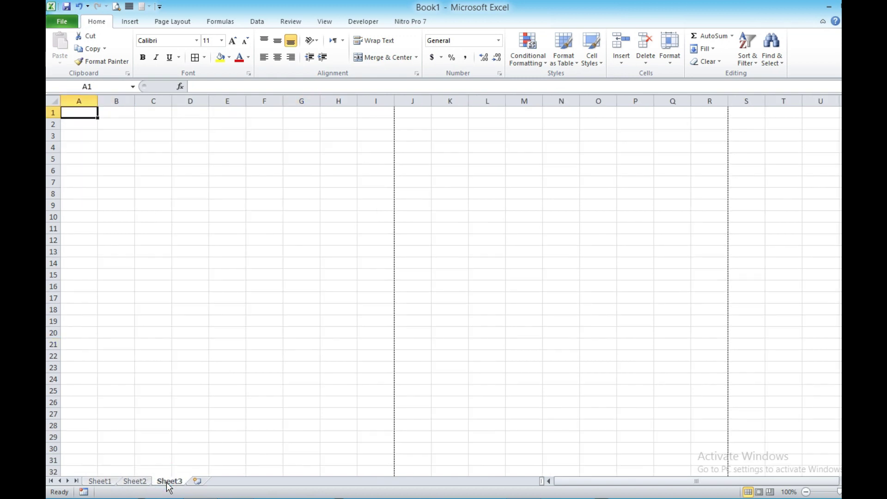
pyautogui.click(104, 482)
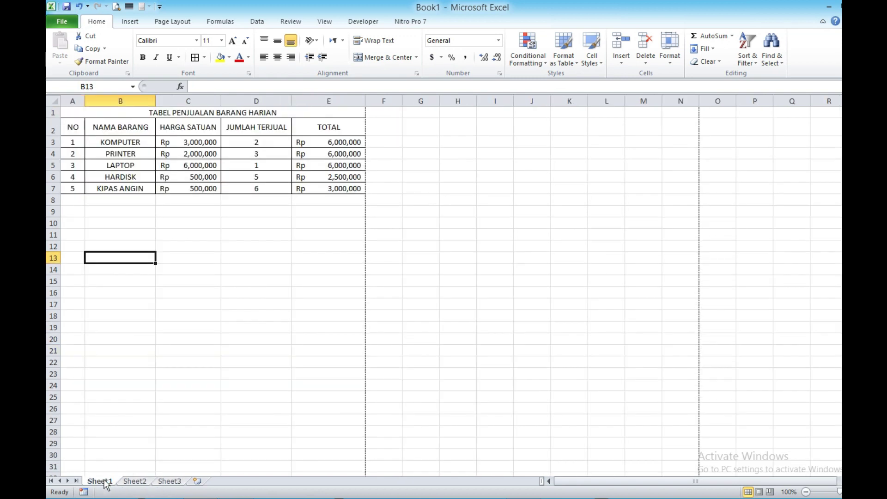
# Step: Enter the sample text ASDF in cell B4 and QWERT in cell B5 of Sheet2
pyautogui.click(132, 483)
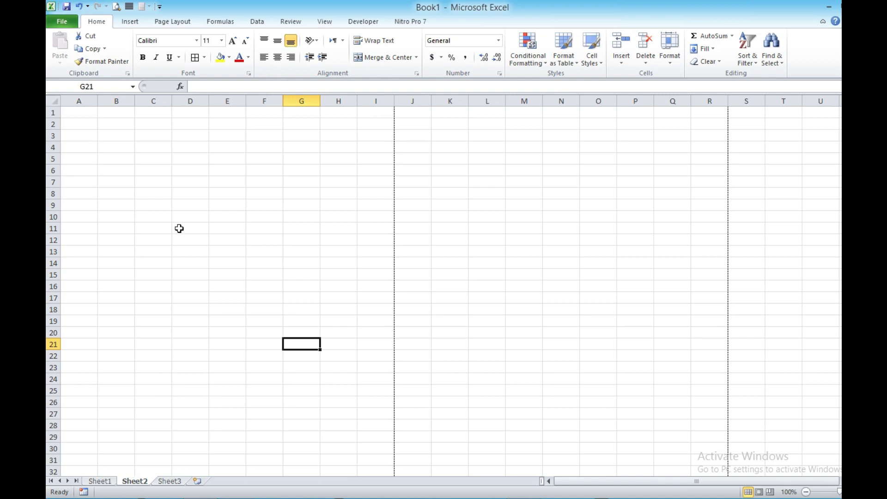
pyautogui.click(114, 150)
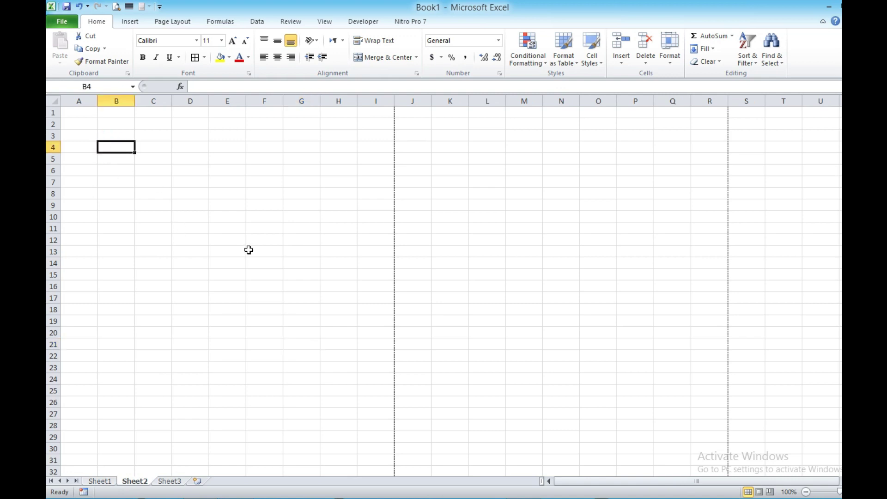
pyautogui.write('ASDF')
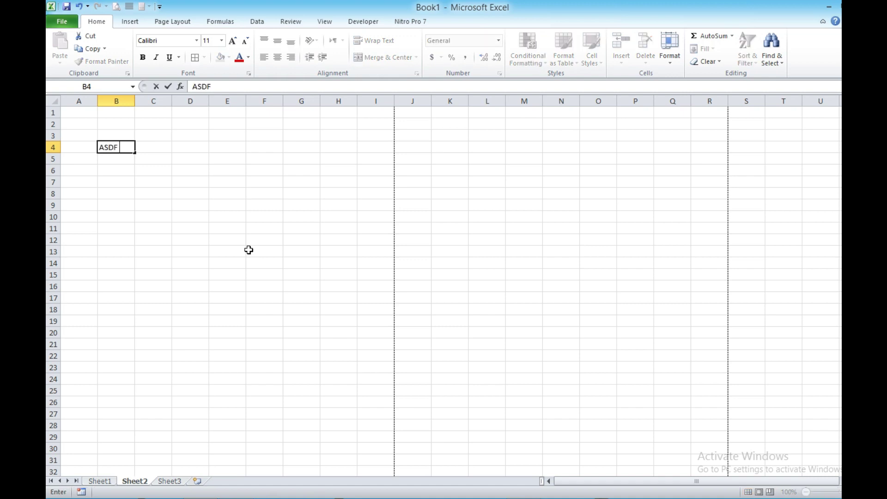
pyautogui.press('Return')
pyautogui.write('QWERT')
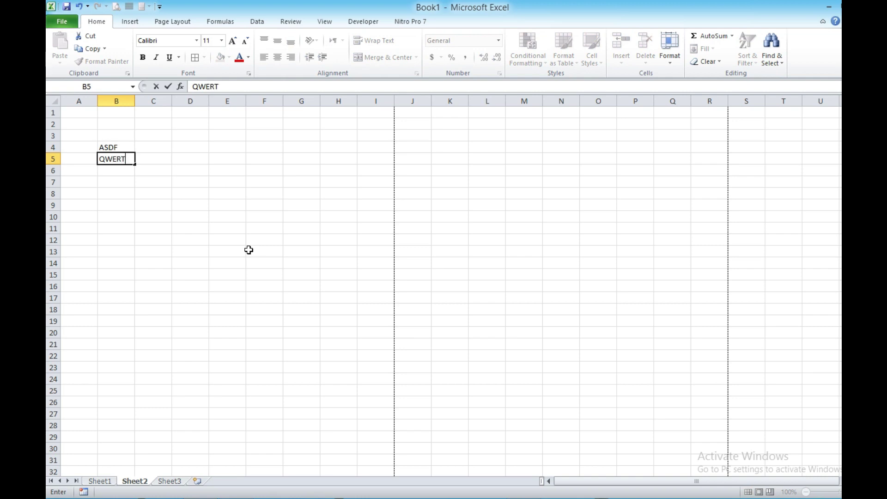
pyautogui.press('Return')
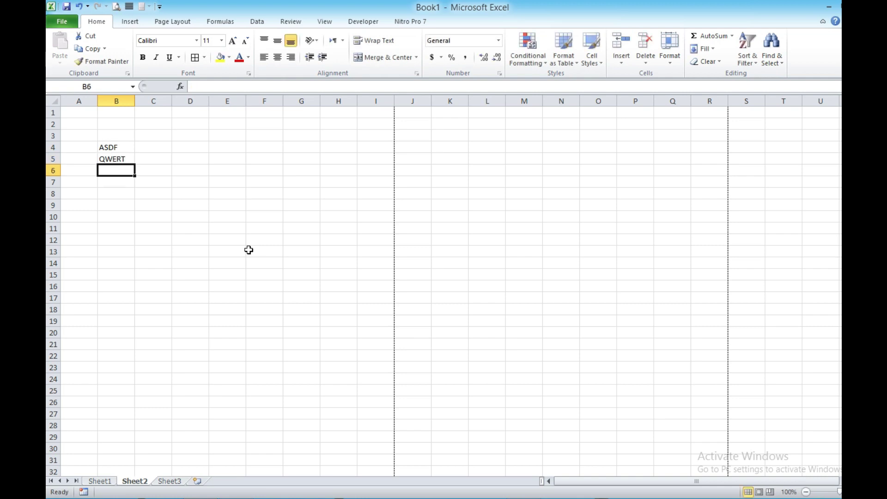
# Step: Compare the sample text on Sheet2 with the sales table on Sheet1, and finish on Sheet1
pyautogui.moveTo(101, 135); pyautogui.dragTo(153, 169)
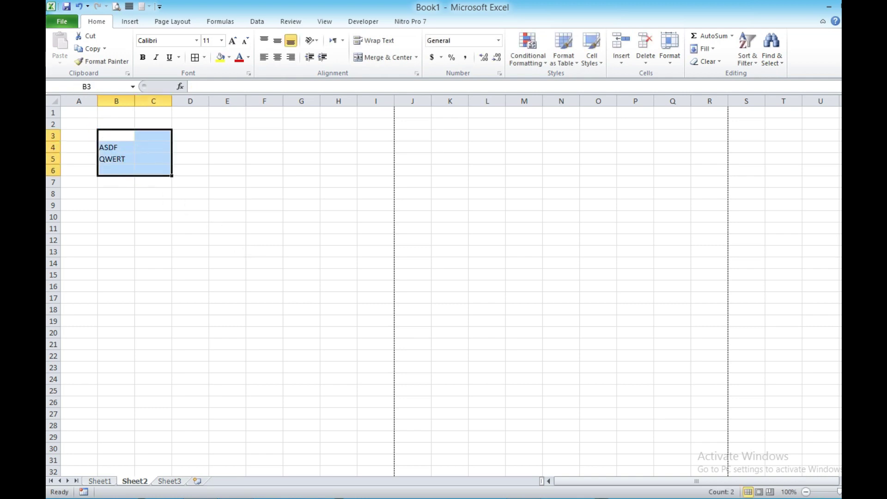
pyautogui.click(106, 482)
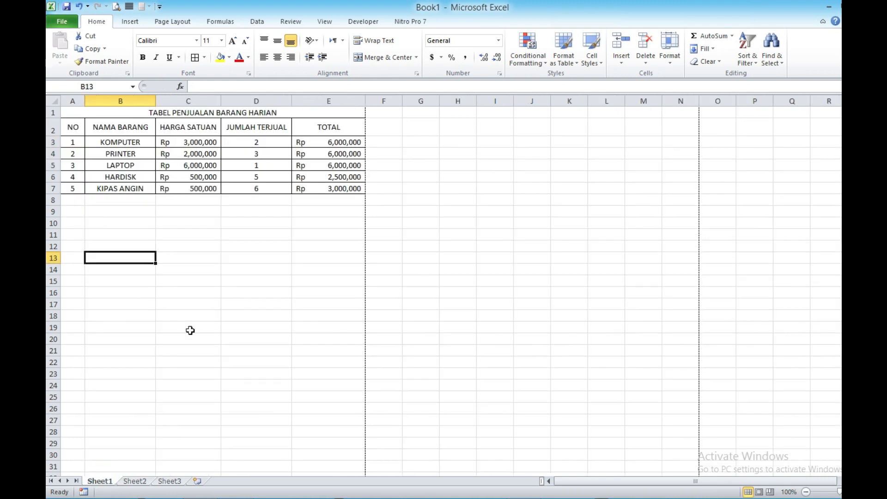
pyautogui.click(135, 482)
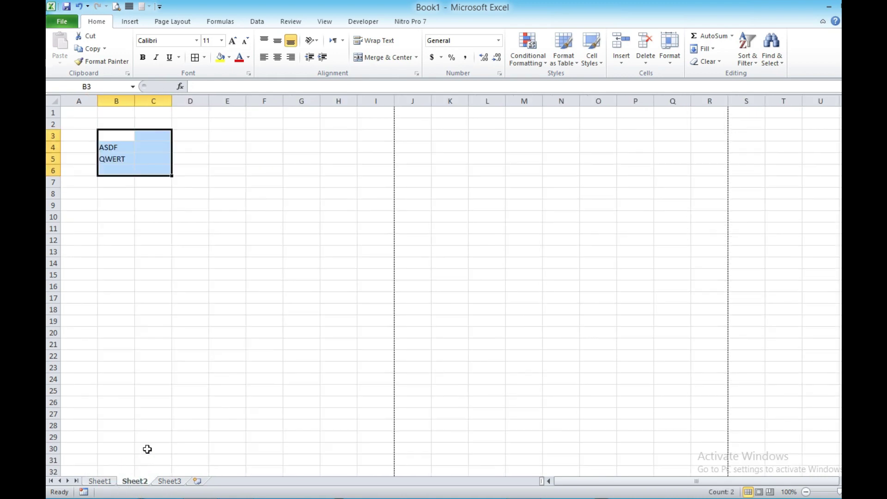
pyautogui.click(166, 206)
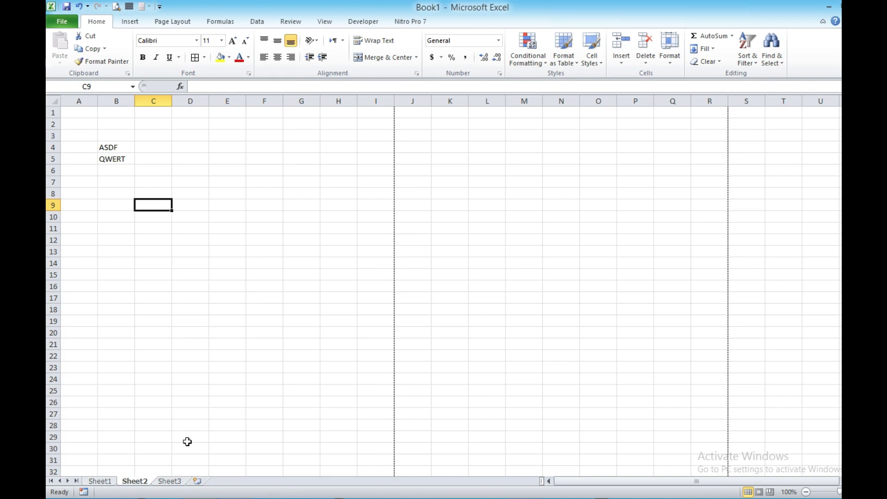
pyautogui.click(104, 482)
pyautogui.click(134, 483)
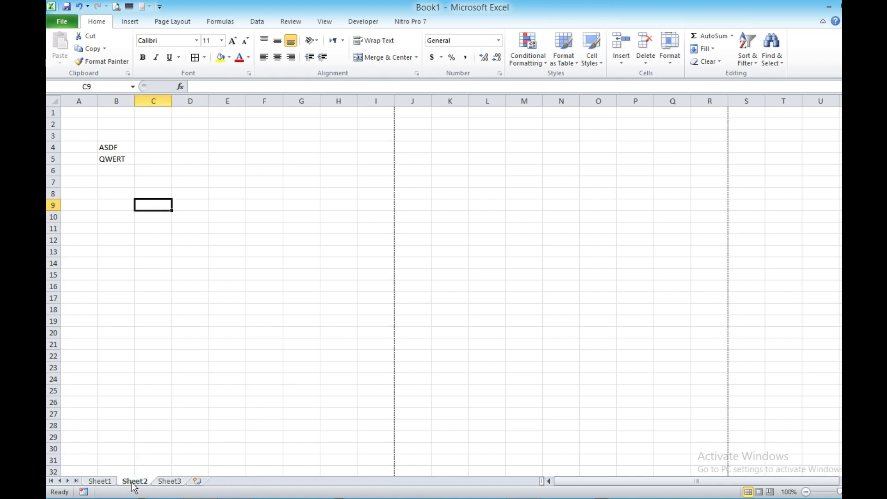
pyautogui.click(104, 483)
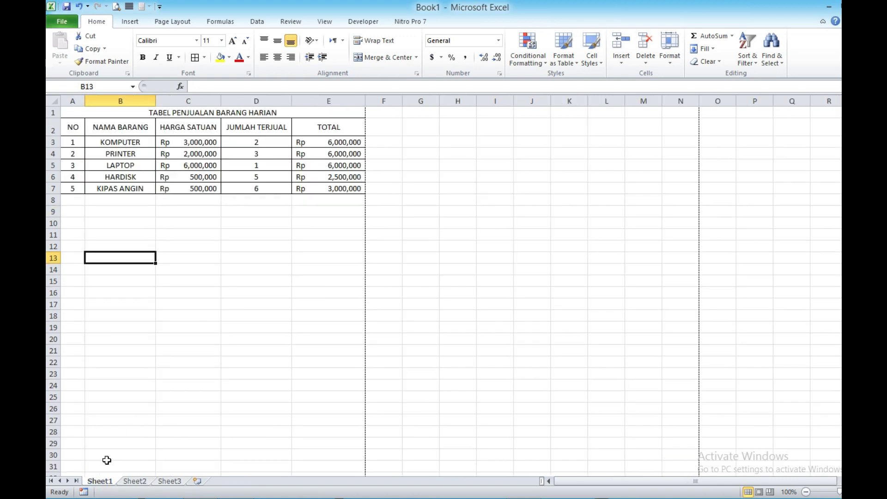
# Step: Page through the print preview of the entire workbook, set the print scope to Print Selection, and return to the worksheet
pyautogui.click(115, 8)
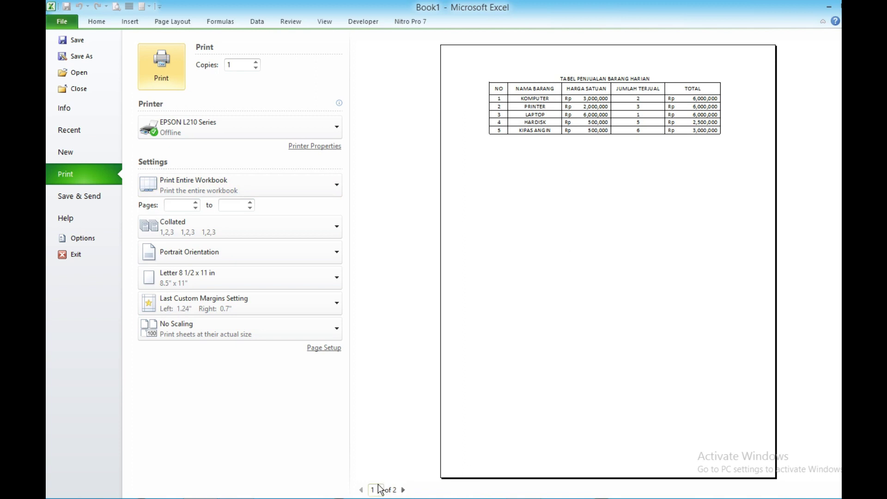
pyautogui.click(403, 491)
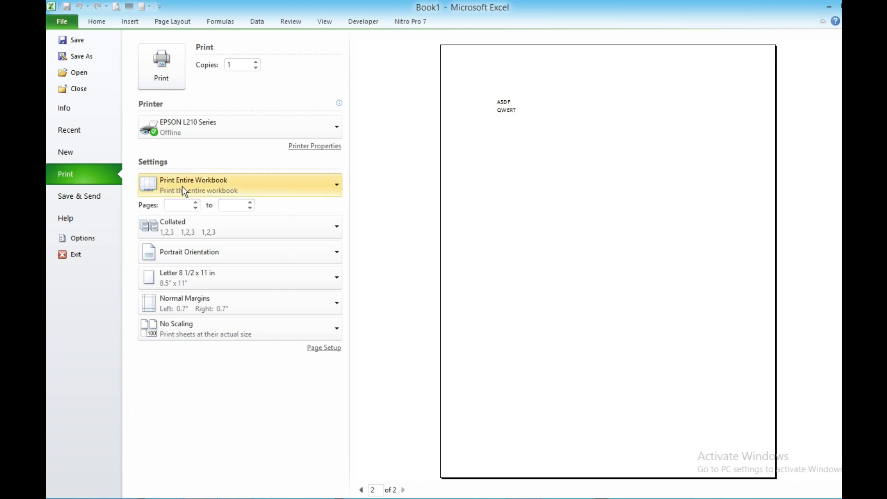
pyautogui.click(337, 187)
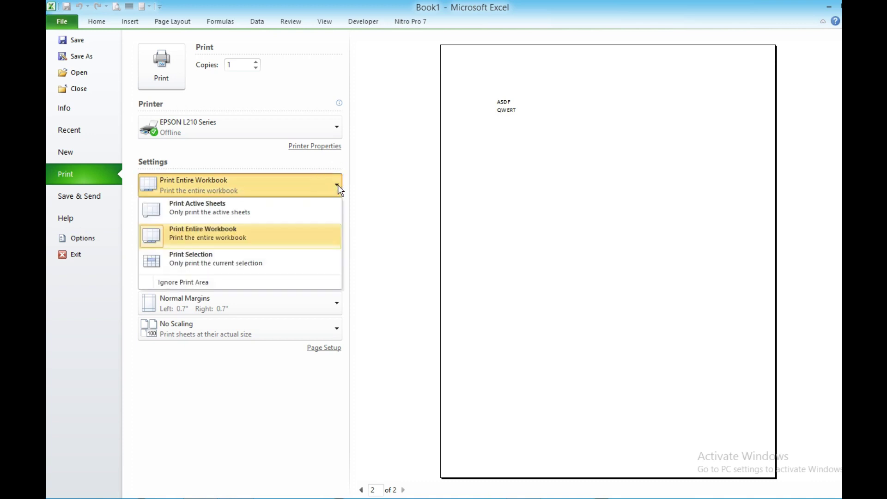
pyautogui.click(182, 258)
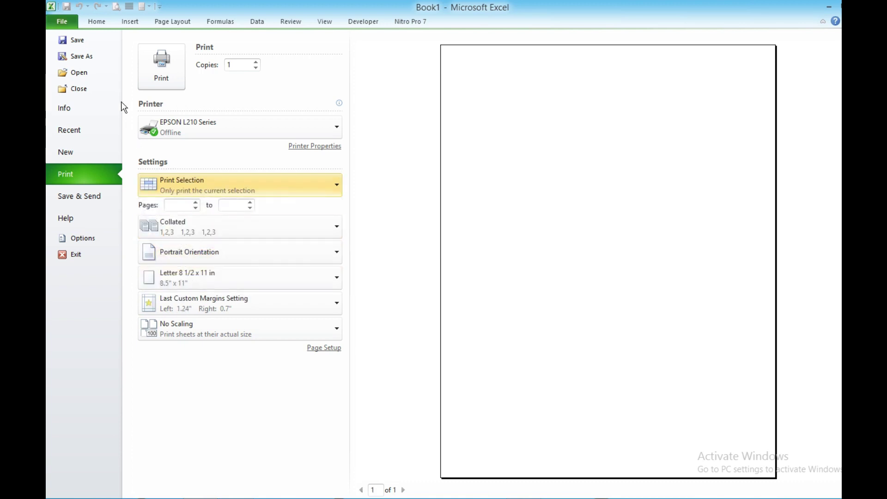
pyautogui.click(98, 23)
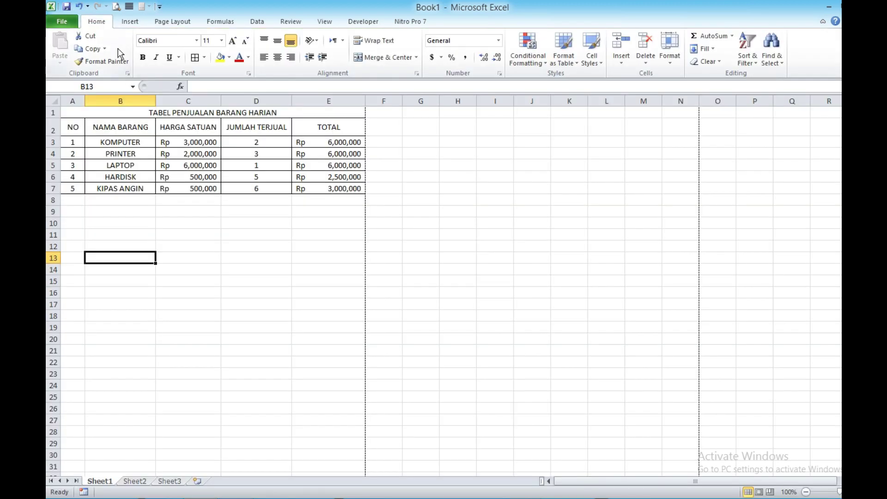
pyautogui.click(113, 234)
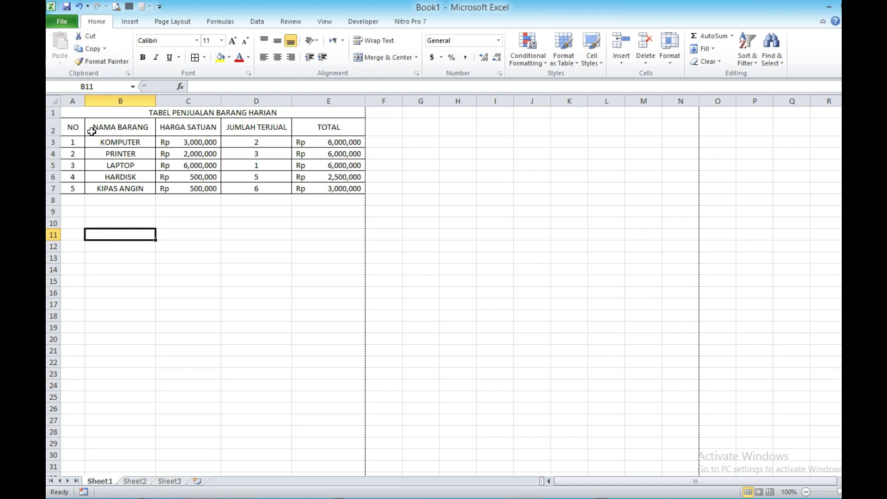
# Step: Select only the table's title and header rows, A1:E2, preview them with Print Selection, and return to the worksheet
pyautogui.click(70, 112)
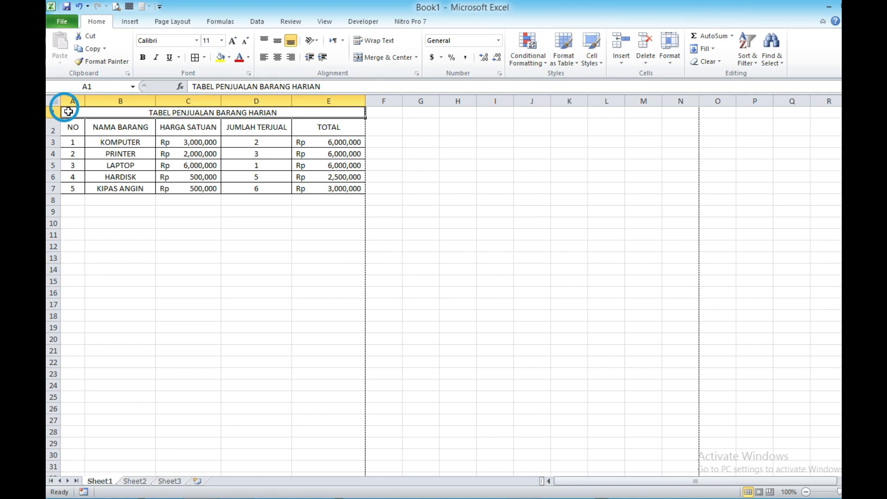
pyautogui.moveTo(69, 117); pyautogui.dragTo(69, 128)
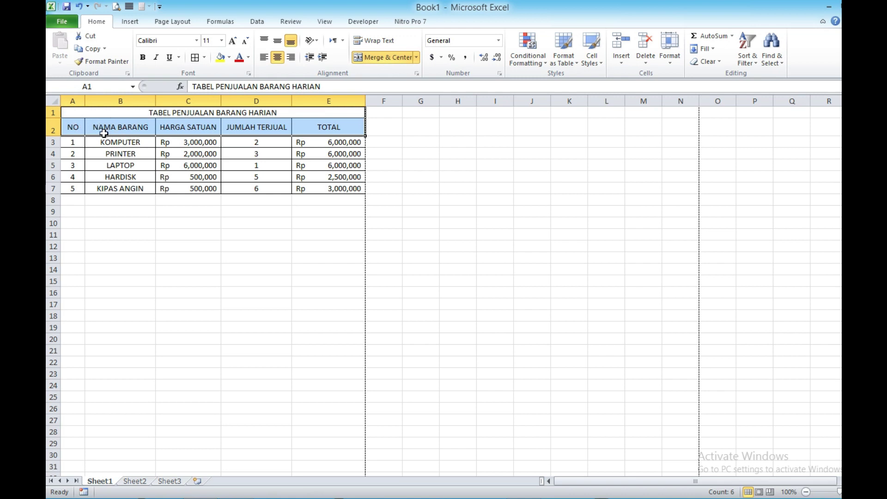
pyautogui.moveTo(86, 114)
pyautogui.mouseDown()
pyautogui.moveTo(87, 125)
pyautogui.moveTo(88, 115)
pyautogui.mouseUp()
pyautogui.click(62, 21)
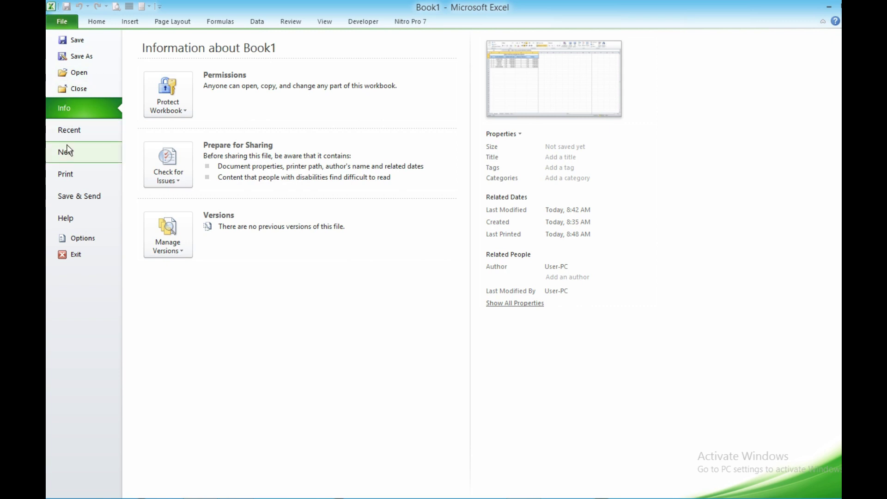
pyautogui.click(69, 178)
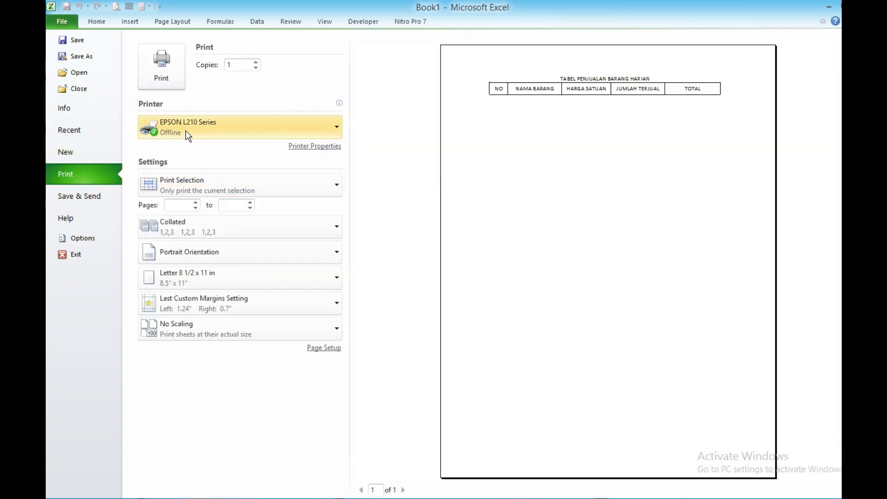
pyautogui.click(245, 183)
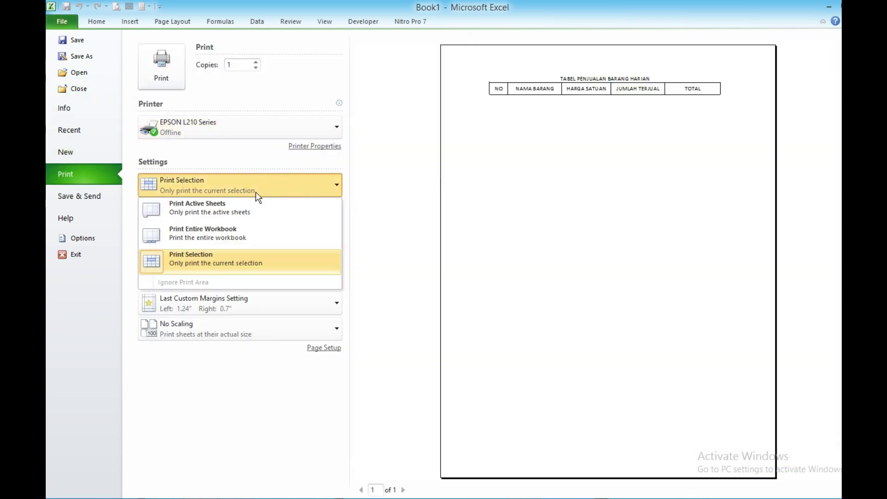
pyautogui.click(187, 261)
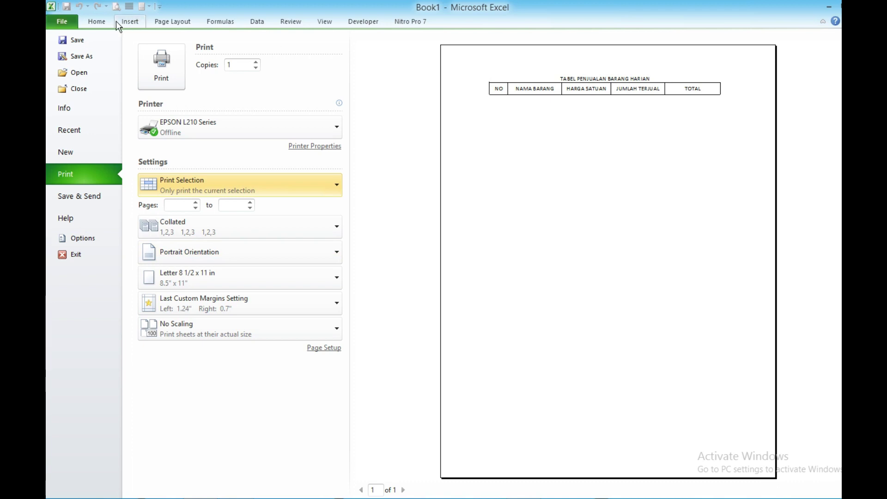
pyautogui.click(104, 23)
pyautogui.click(122, 224)
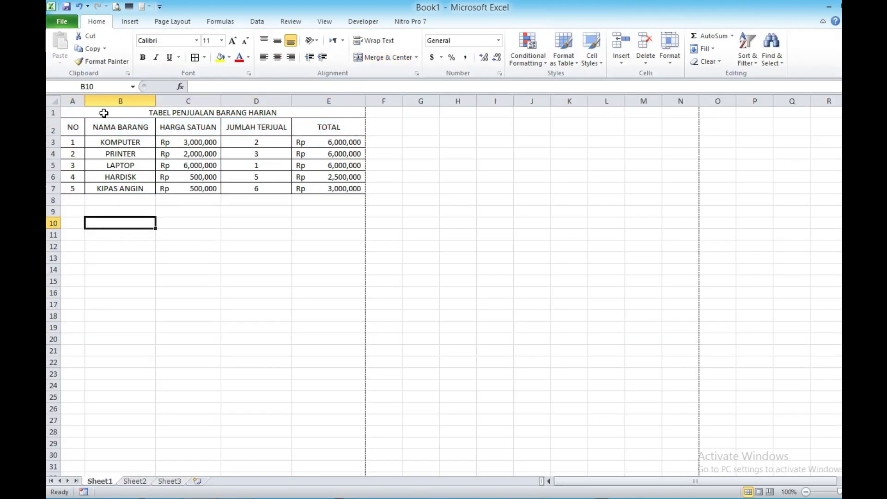
# Step: Select the table from the title through the LAPTOP row, A1:E5, preview it with Print Selection, and return to the worksheet
pyautogui.click(104, 113)
pyautogui.moveTo(104, 114); pyautogui.dragTo(96, 172)
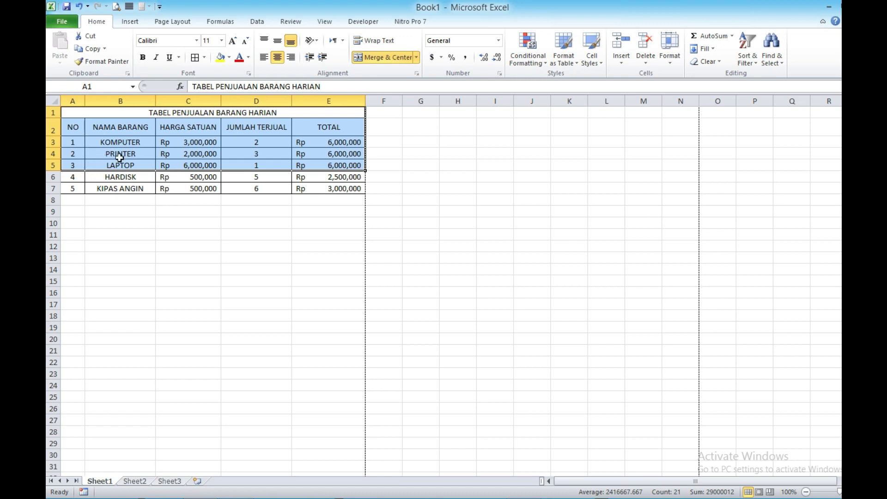
pyautogui.click(65, 21)
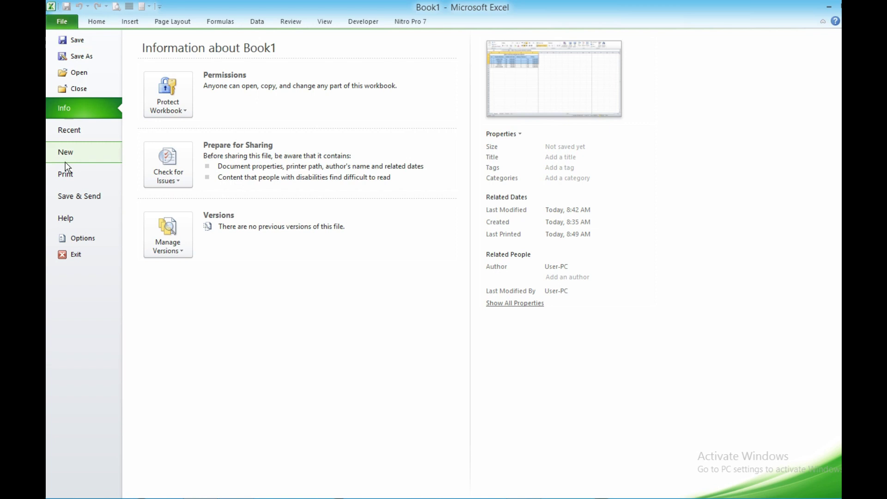
pyautogui.click(64, 174)
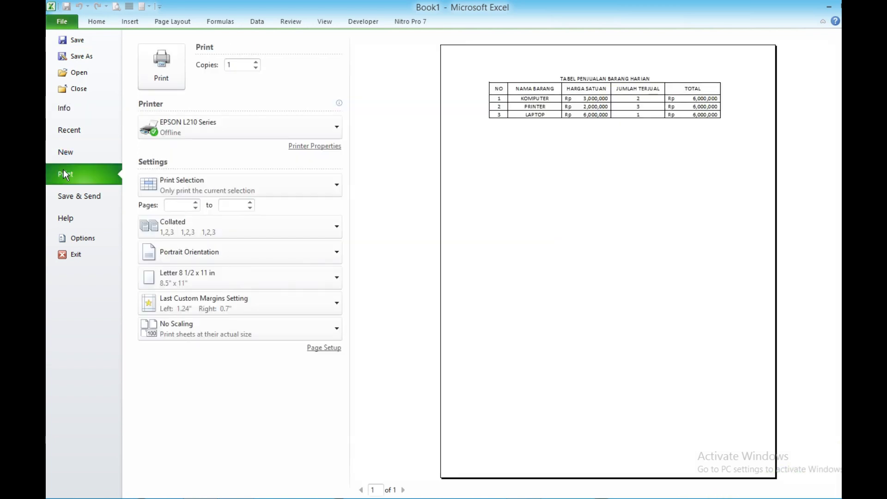
pyautogui.click(180, 183)
pyautogui.click(179, 260)
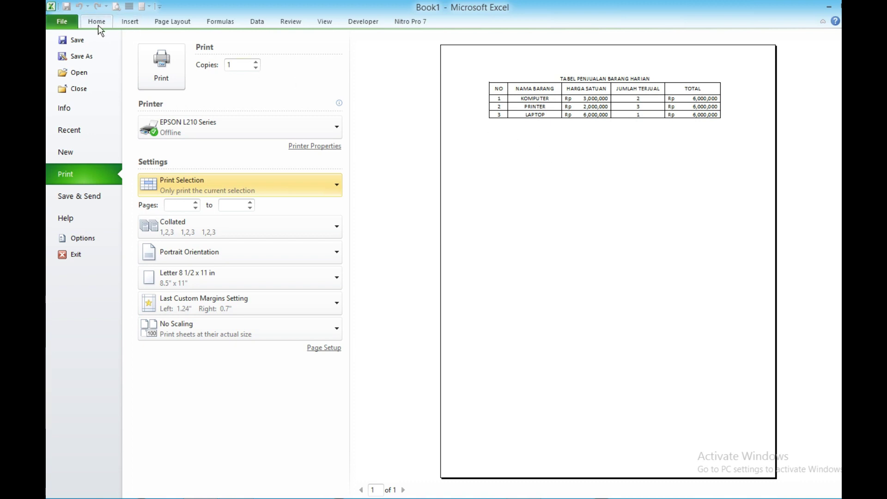
pyautogui.click(153, 69)
pyautogui.click(191, 227)
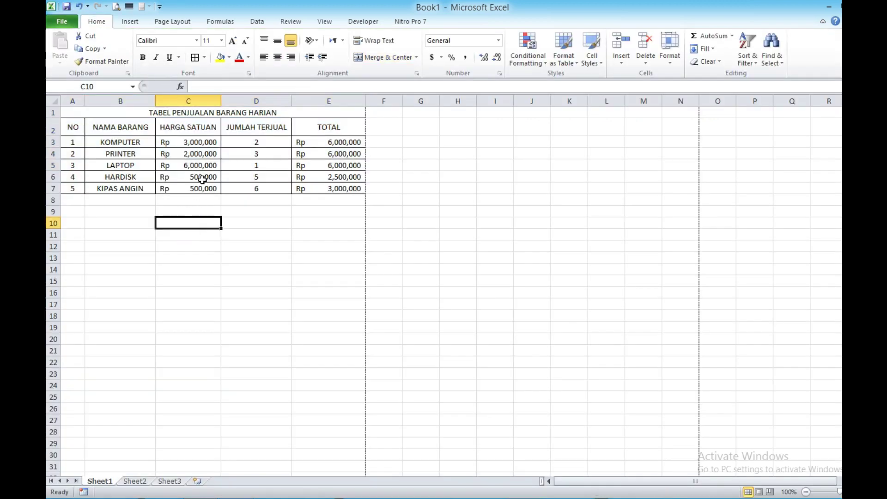